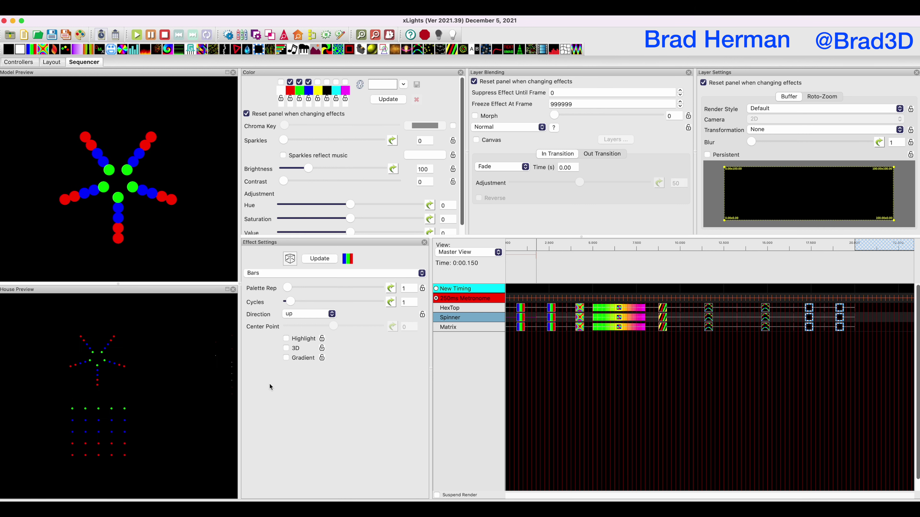
Switch to Fusion 360 to view the HermanSpinner model, and return to xLights
{"action": "left_click", "coordinate": [353, 510]}
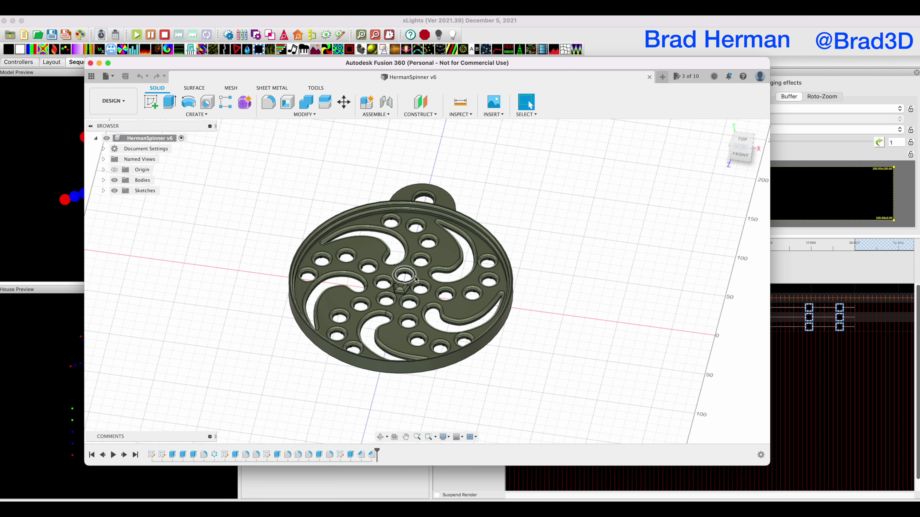
{"action": "left_click", "coordinate": [646, 43]}
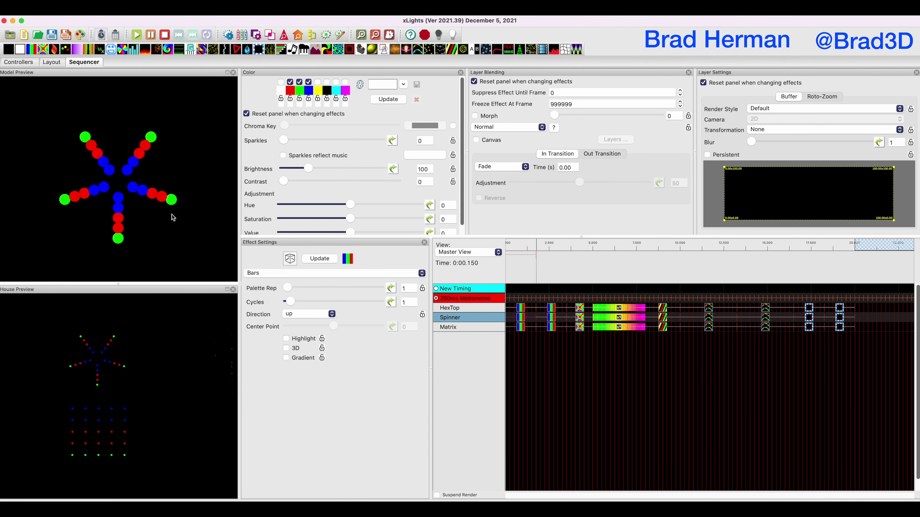
Add a second Spinner model to the layout above the existing star-shaped spinner
{"action": "left_click", "coordinate": [53, 62]}
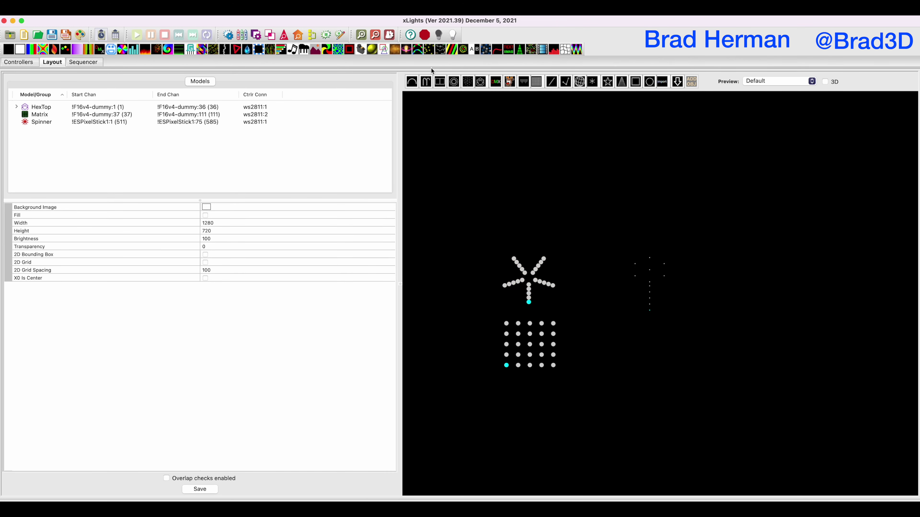
{"action": "left_click", "coordinate": [592, 81]}
{"action": "left_click", "coordinate": [592, 113]}
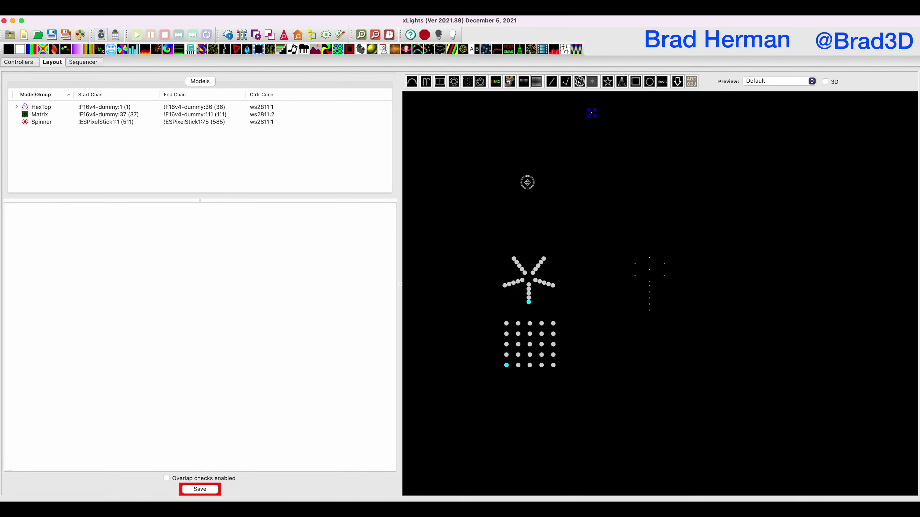
{"action": "left_click_drag", "start_coordinate": [589, 117], "coordinate": [503, 195]}
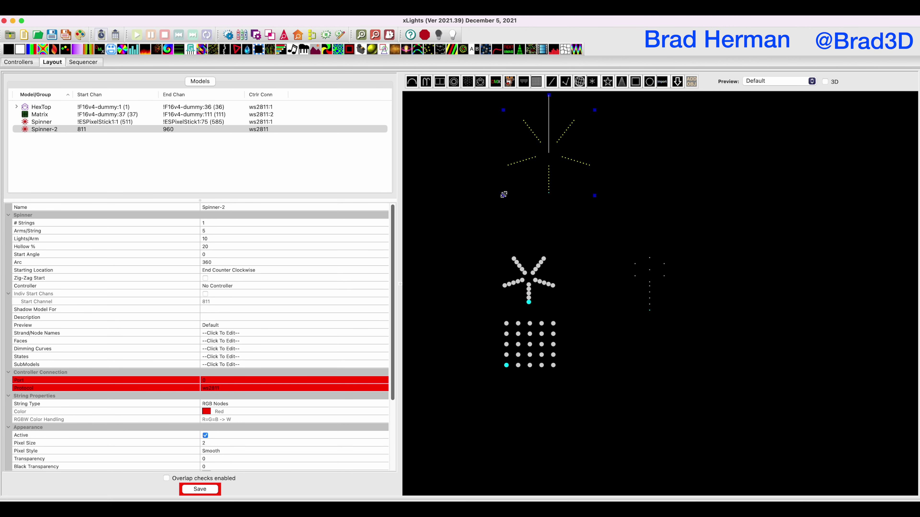
Set the new spinner to 10 arms per string, trying 50 lights per arm before setting 4
{"action": "left_click", "coordinate": [211, 231]}
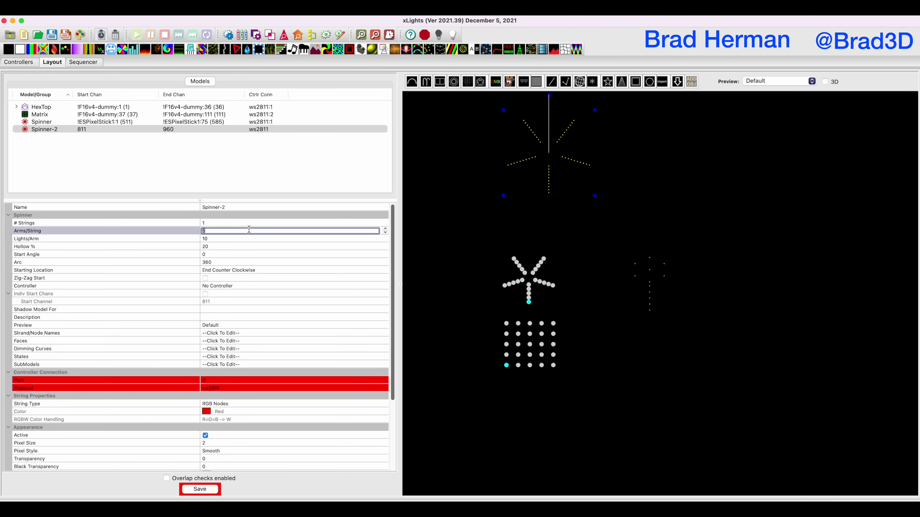
{"action": "key", "text": "Return"}
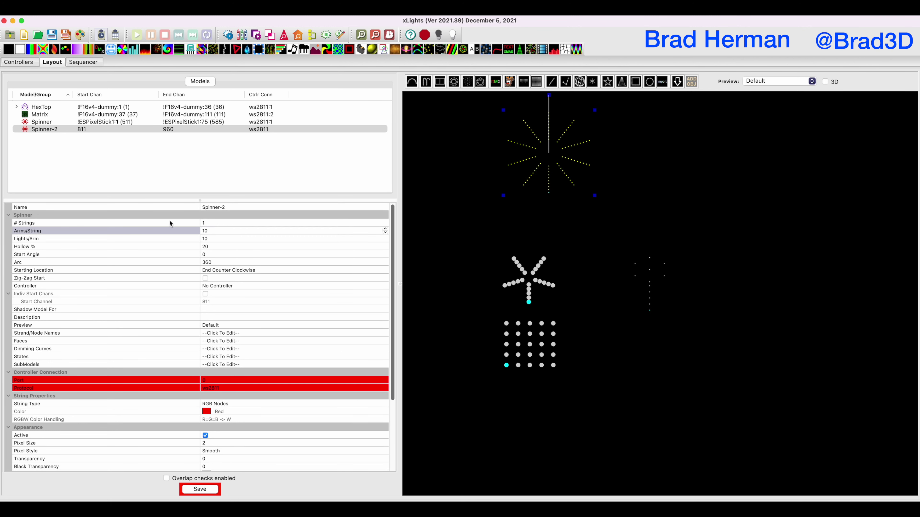
{"action": "left_click", "coordinate": [234, 239]}
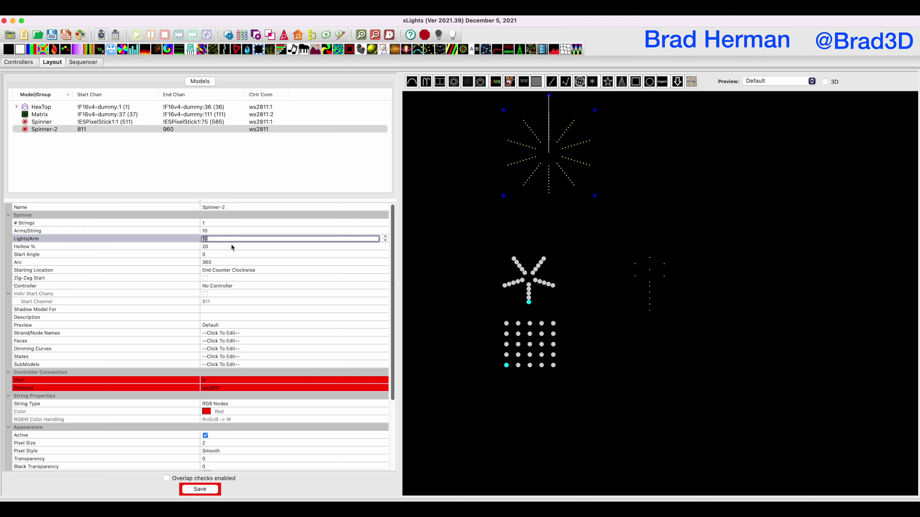
{"action": "type", "text": "50"}
{"action": "key", "text": "Return"}
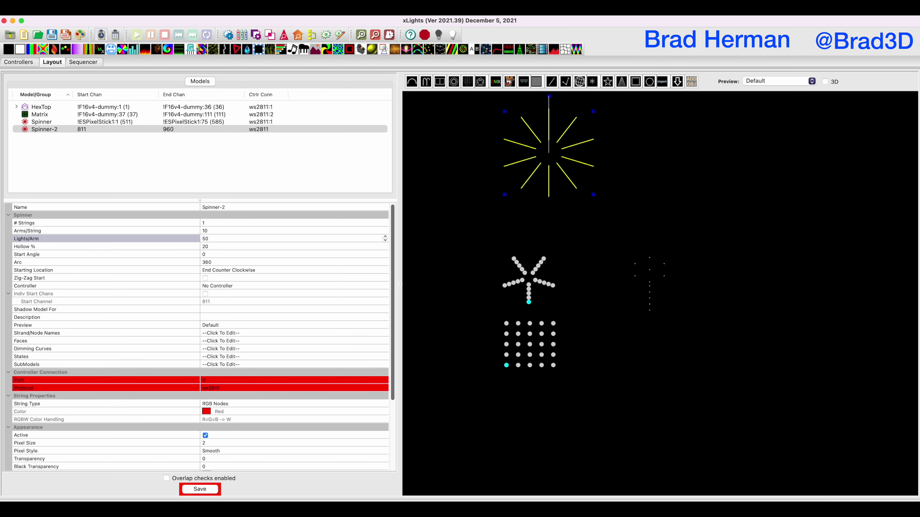
{"action": "left_click", "coordinate": [217, 238]}
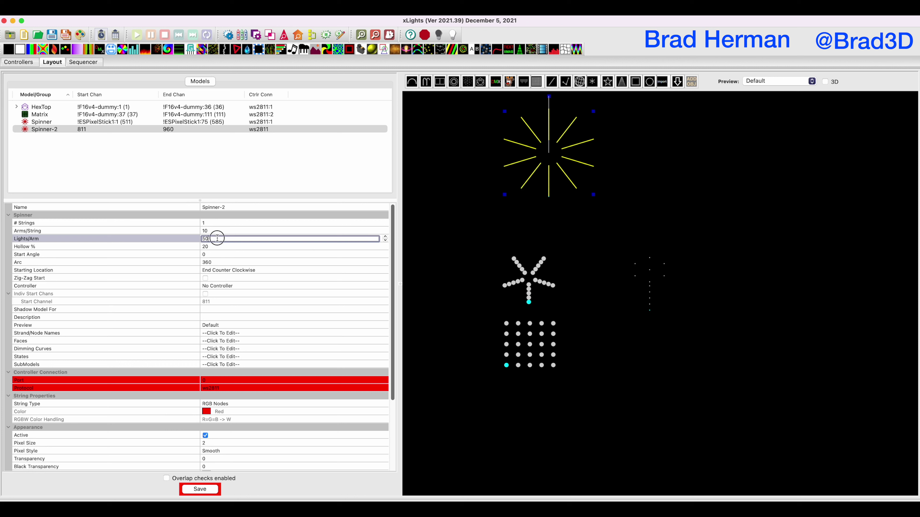
{"action": "type", "text": "4"}
{"action": "key", "text": "Return"}
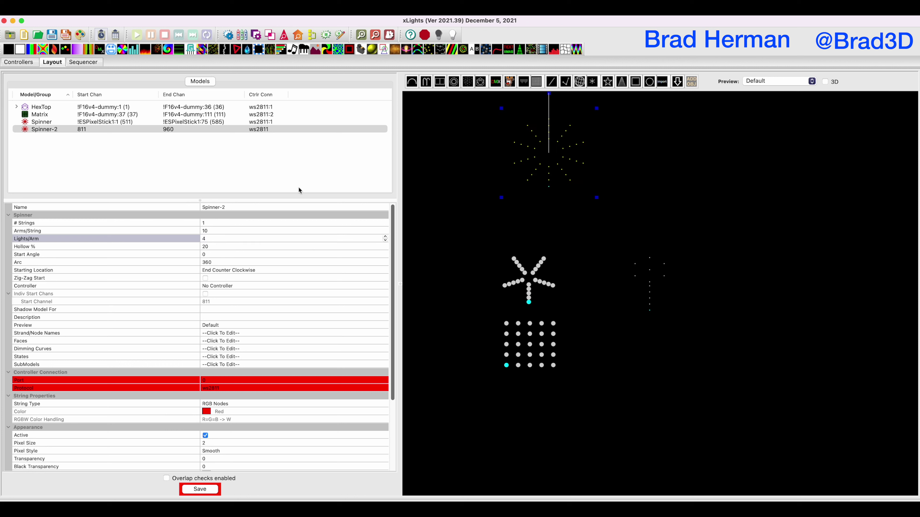
Stretch the new spinner slightly taller and move it a little down and to the right in the layout
{"action": "mouse_move", "coordinate": [596, 197]}
{"action": "left_mouse_down"}
{"action": "mouse_move", "coordinate": [627, 220]}
{"action": "mouse_move", "coordinate": [590, 206]}
{"action": "mouse_move", "coordinate": [596, 200]}
{"action": "left_mouse_up"}
{"action": "left_click_drag", "start_coordinate": [552, 144], "coordinate": [558, 158]}
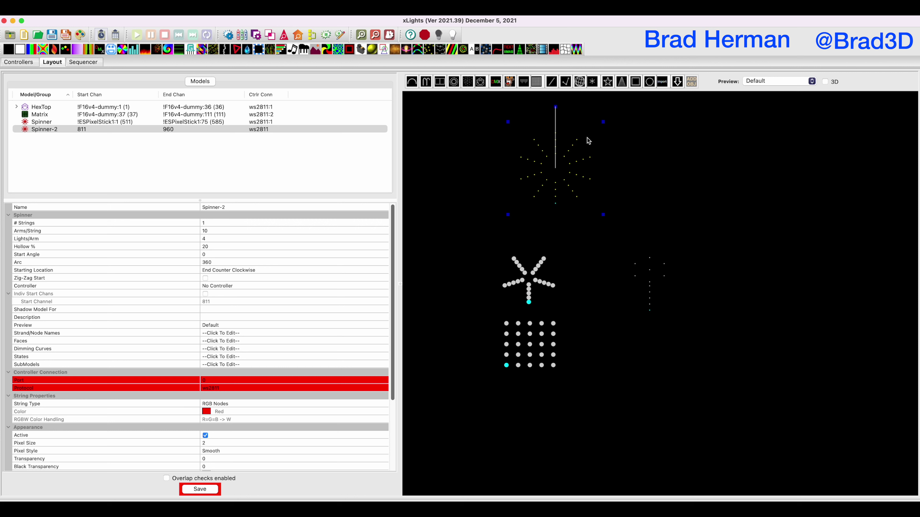
{"action": "left_click_drag", "start_coordinate": [557, 169], "coordinate": [559, 175]}
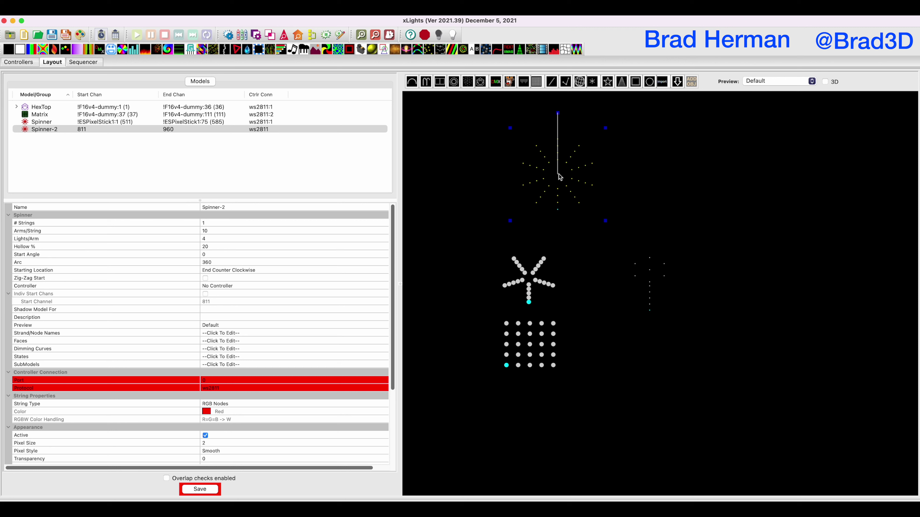
{"action": "left_click_drag", "start_coordinate": [558, 175], "coordinate": [569, 177]}
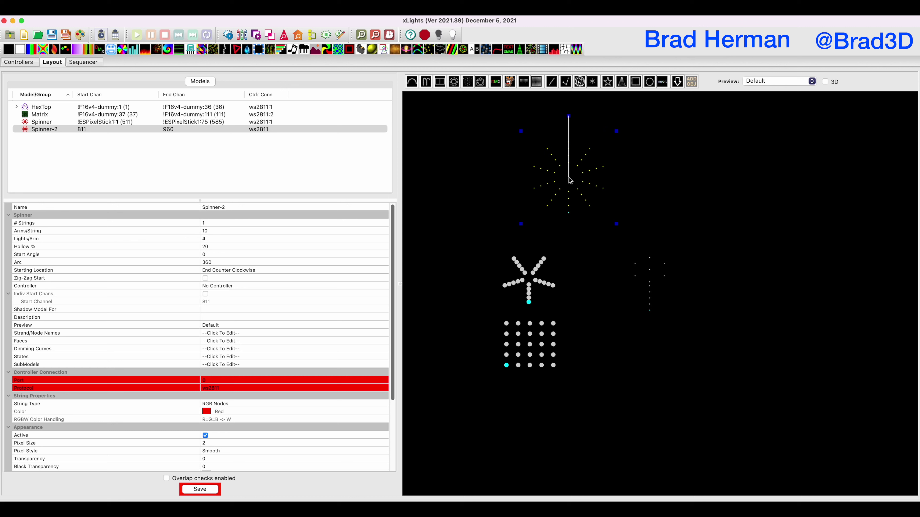
Delete the Spinner-2 model from the layout
{"action": "right_click", "coordinate": [569, 179]}
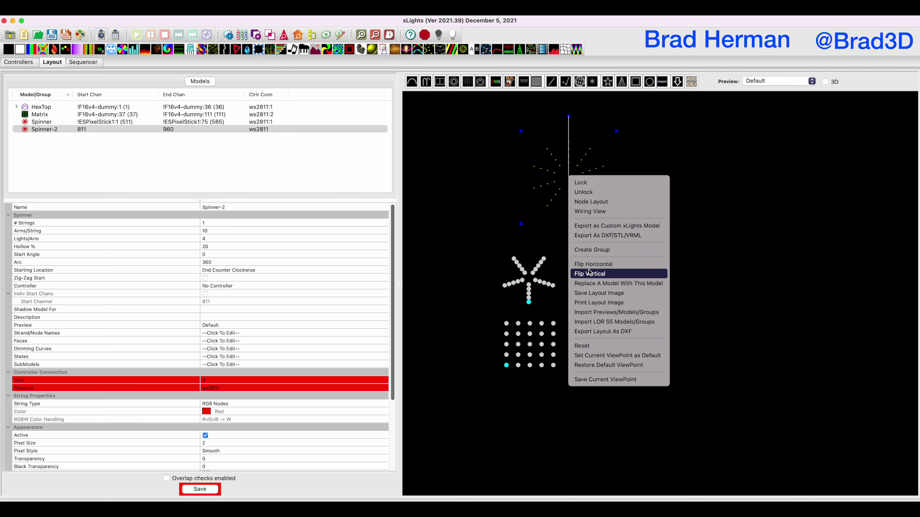
{"action": "left_click", "coordinate": [547, 213]}
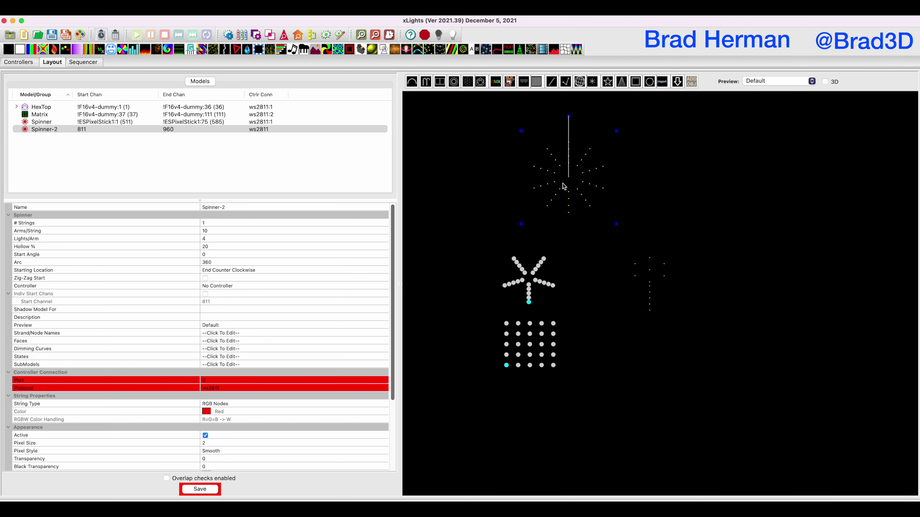
{"action": "key", "text": "Delete"}
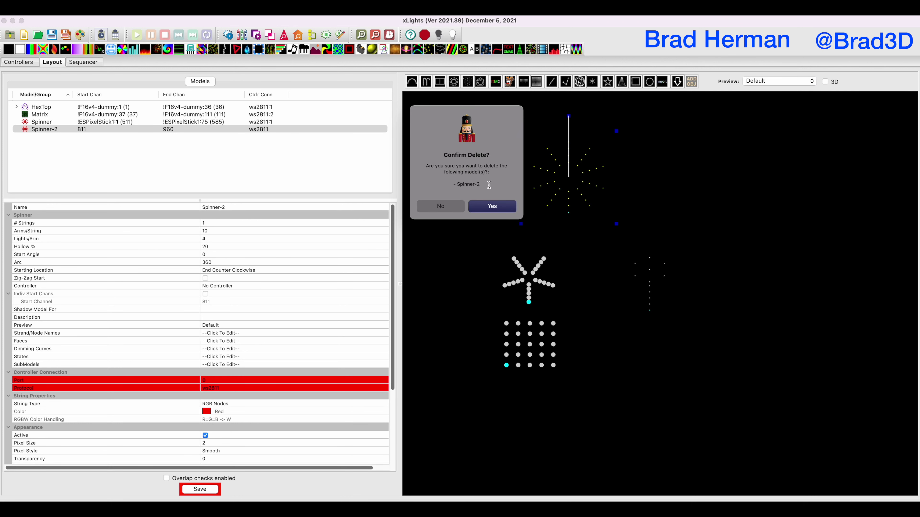
{"action": "left_click", "coordinate": [493, 206]}
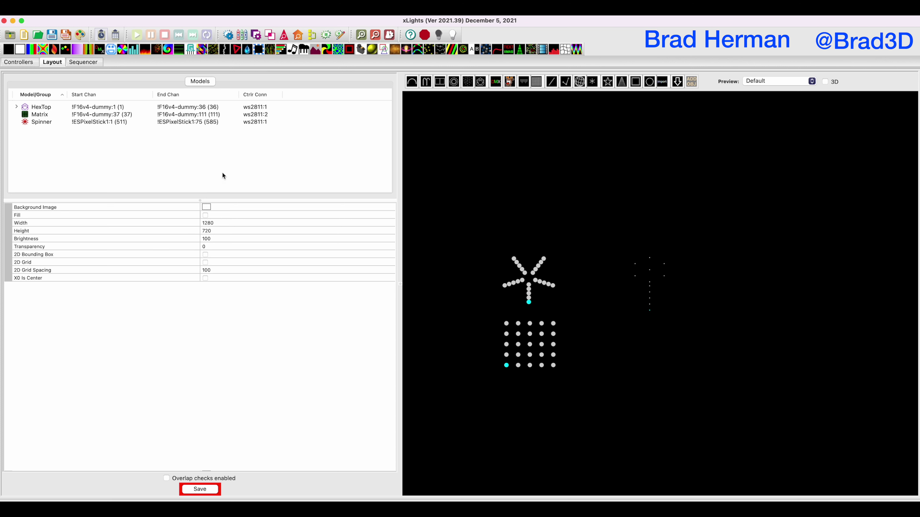
Save the layout and the controller configuration
{"action": "left_click", "coordinate": [203, 489]}
{"action": "left_click", "coordinate": [31, 64]}
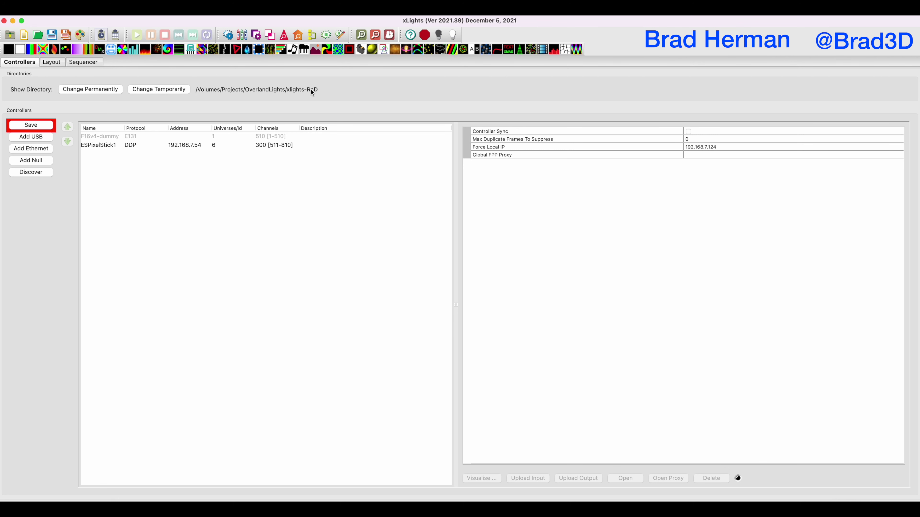
{"action": "left_click", "coordinate": [49, 125]}
Preview the first Bars effect on the Spinner row of the sequence
{"action": "left_click", "coordinate": [60, 65]}
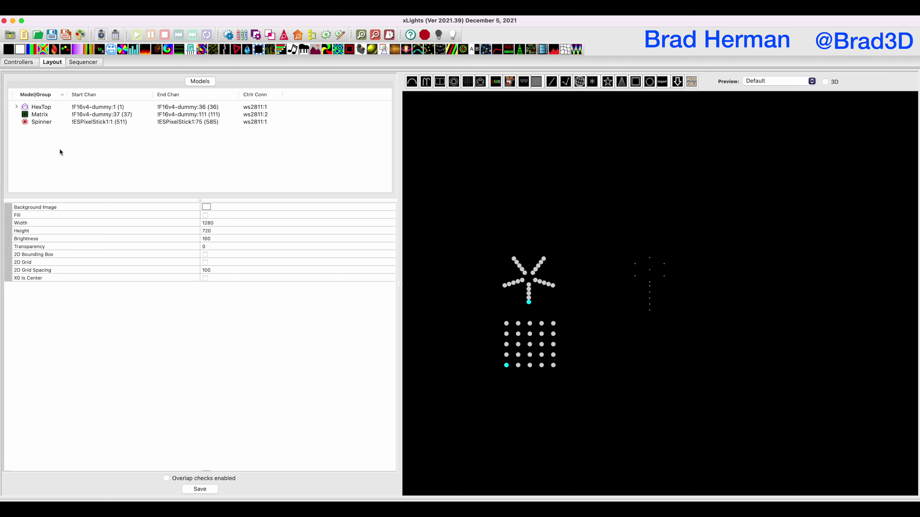
{"action": "left_click", "coordinate": [80, 64]}
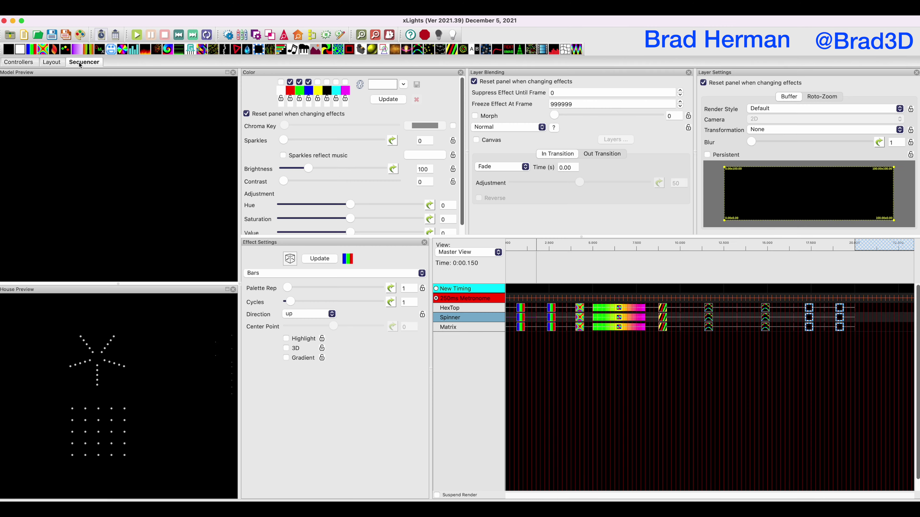
{"action": "left_click", "coordinate": [521, 320]}
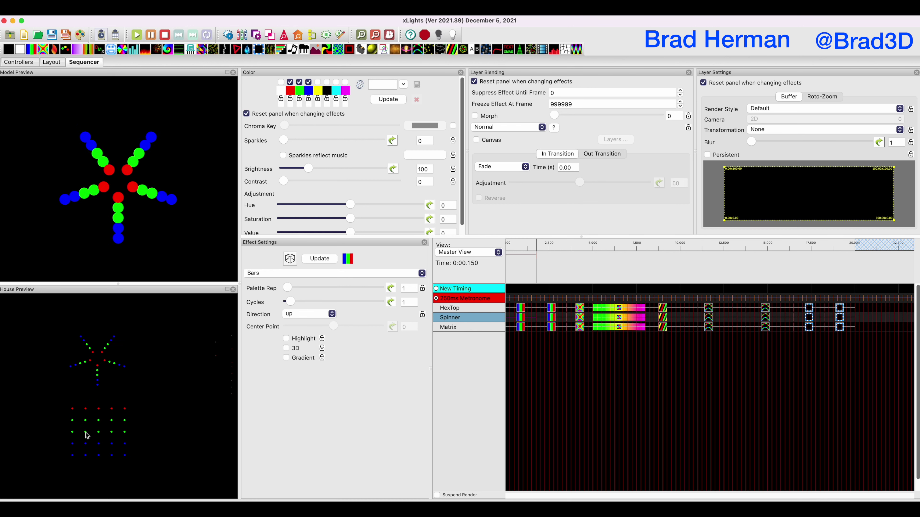
Examine the existing Spinner model's settings and arm arrangement in the layout
{"action": "left_click", "coordinate": [51, 64]}
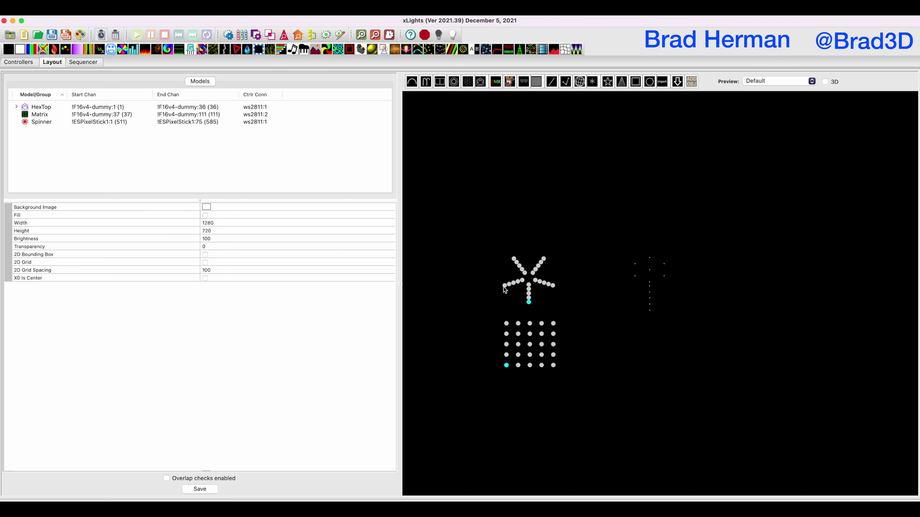
{"action": "left_click", "coordinate": [529, 289]}
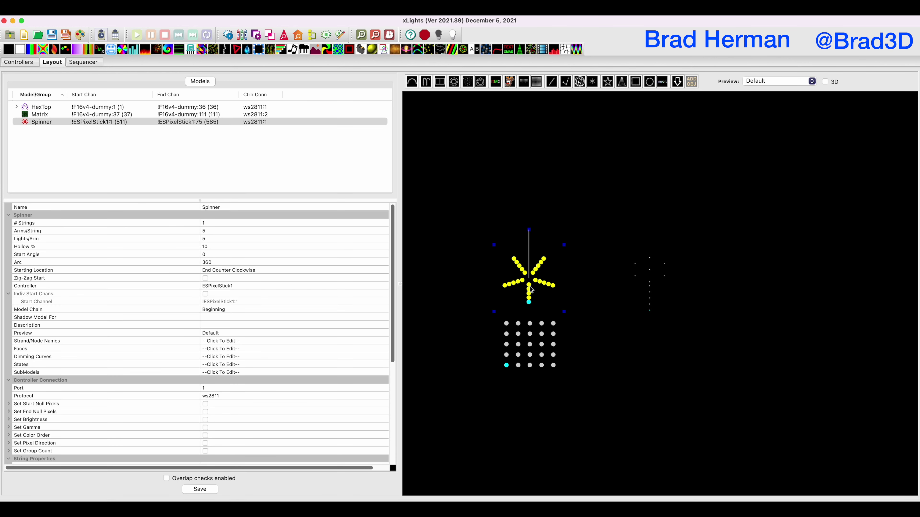
{"action": "left_click", "coordinate": [508, 286]}
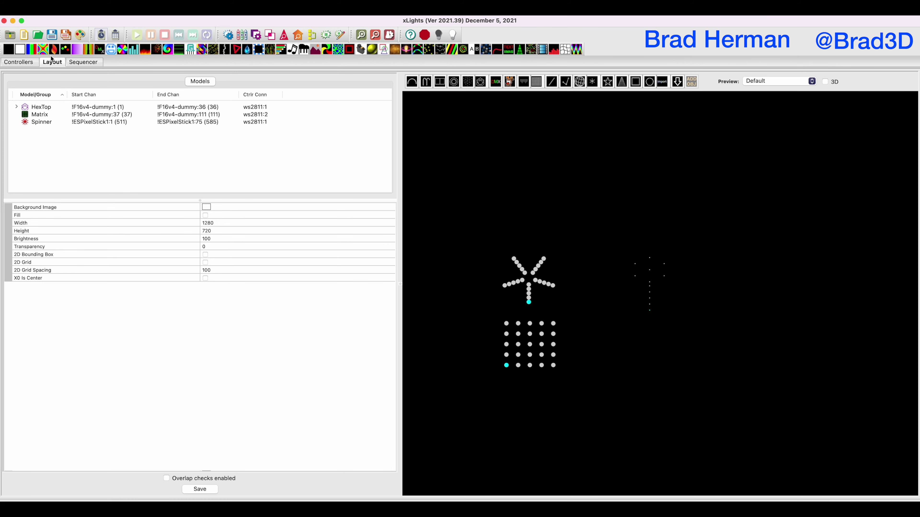
Preview the Spinner row's left-moving Bars, Butterfly, Spirals and two Single Strand effects, ending with the first Bars effect
{"action": "left_click", "coordinate": [82, 63]}
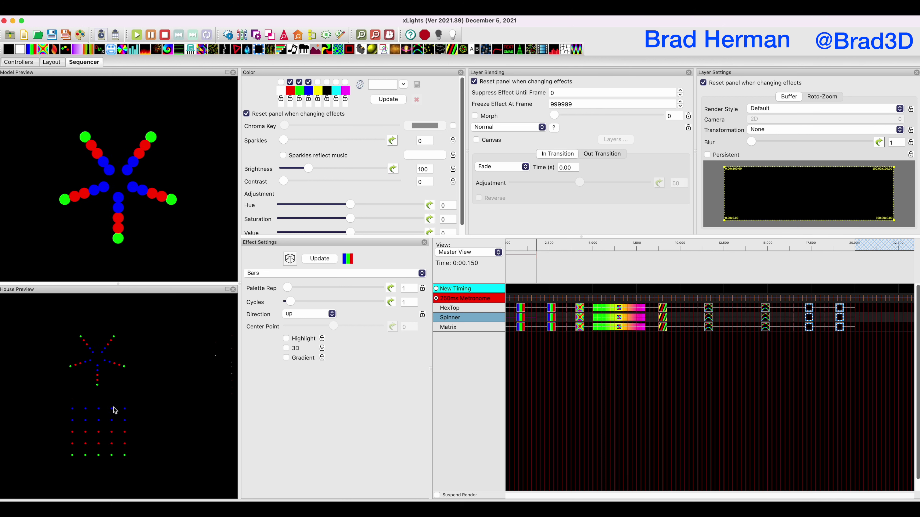
{"action": "left_click", "coordinate": [551, 317]}
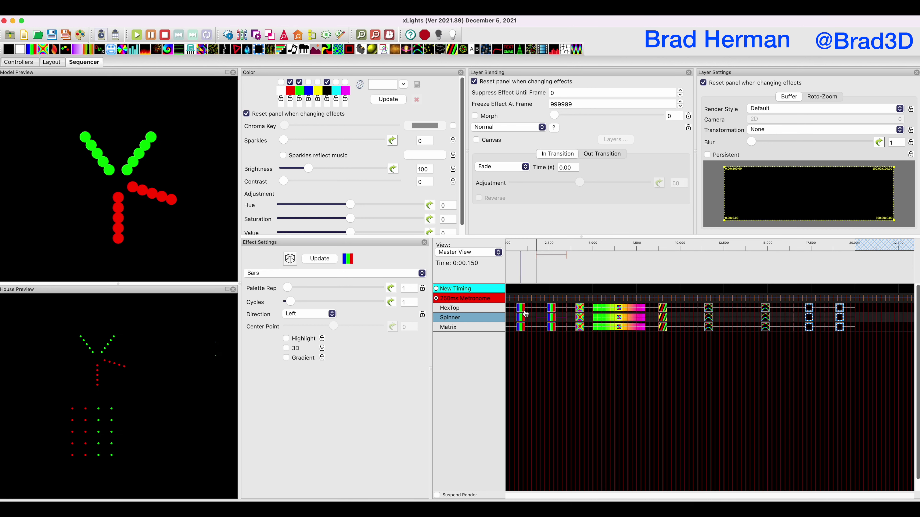
{"action": "left_click", "coordinate": [579, 319]}
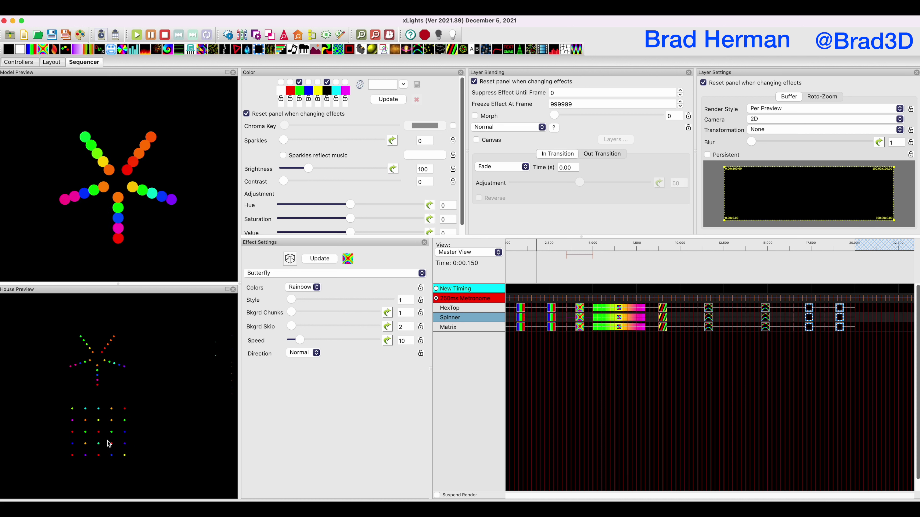
{"action": "left_click", "coordinate": [663, 321]}
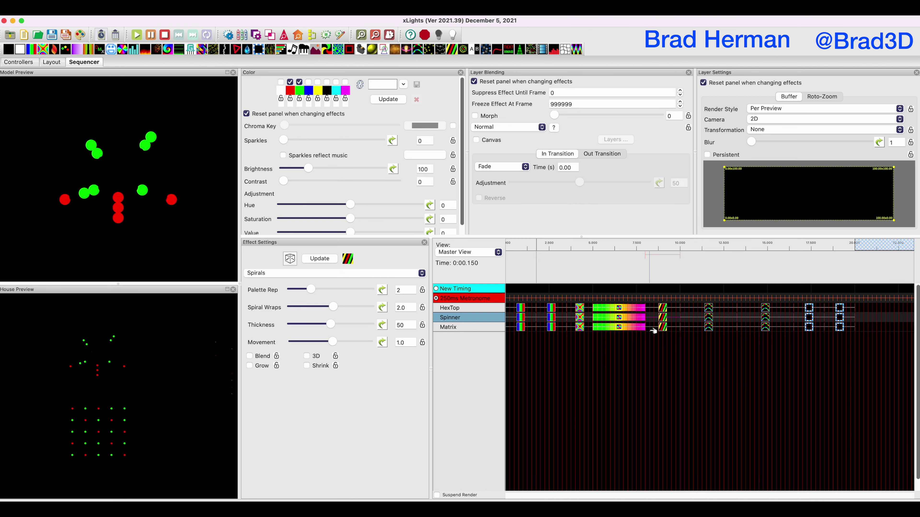
{"action": "left_click", "coordinate": [708, 320]}
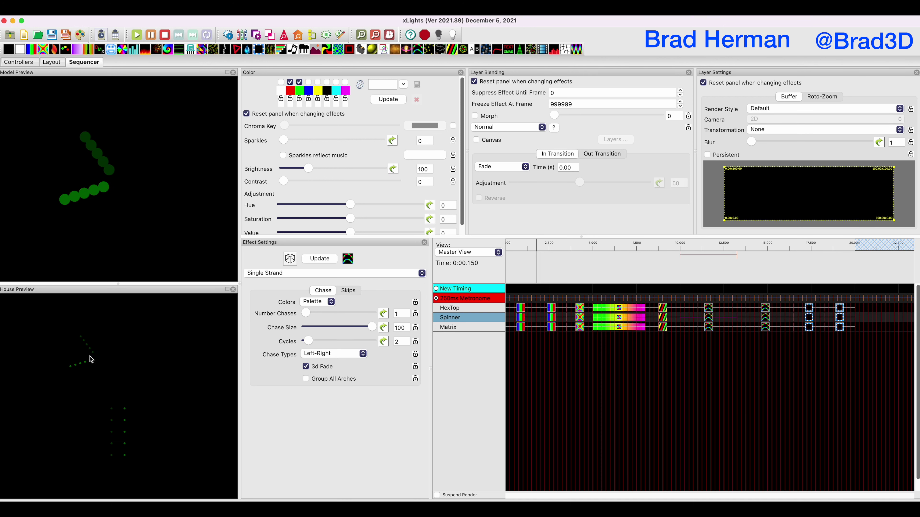
{"action": "left_click", "coordinate": [763, 321]}
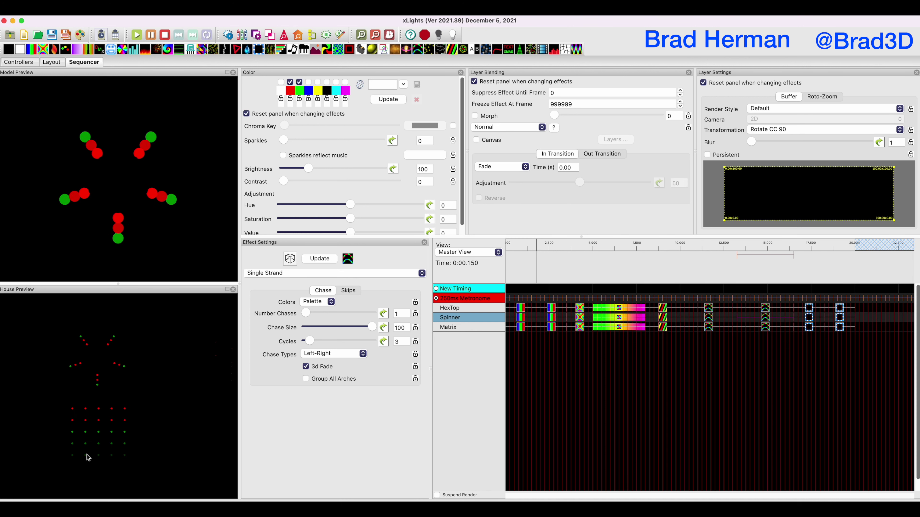
{"action": "left_click", "coordinate": [519, 325]}
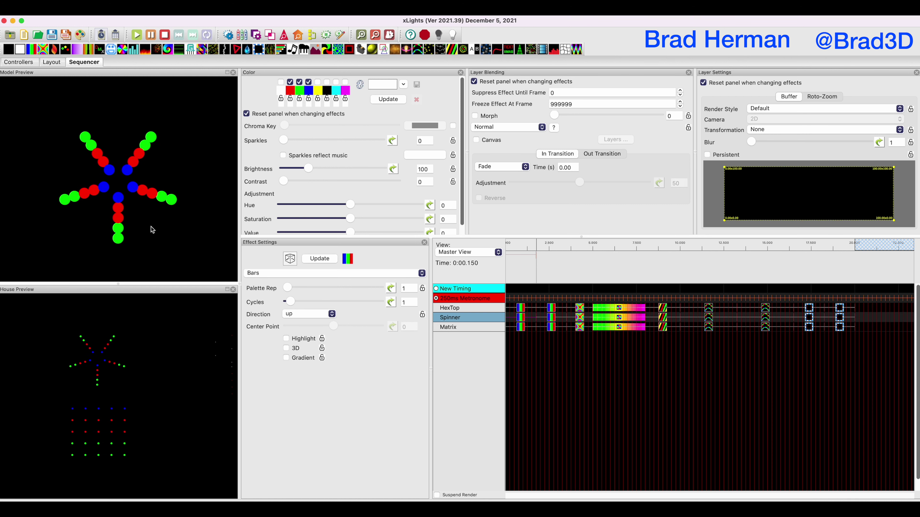
Play the sequence briefly and stop playback
{"action": "left_click", "coordinate": [136, 35]}
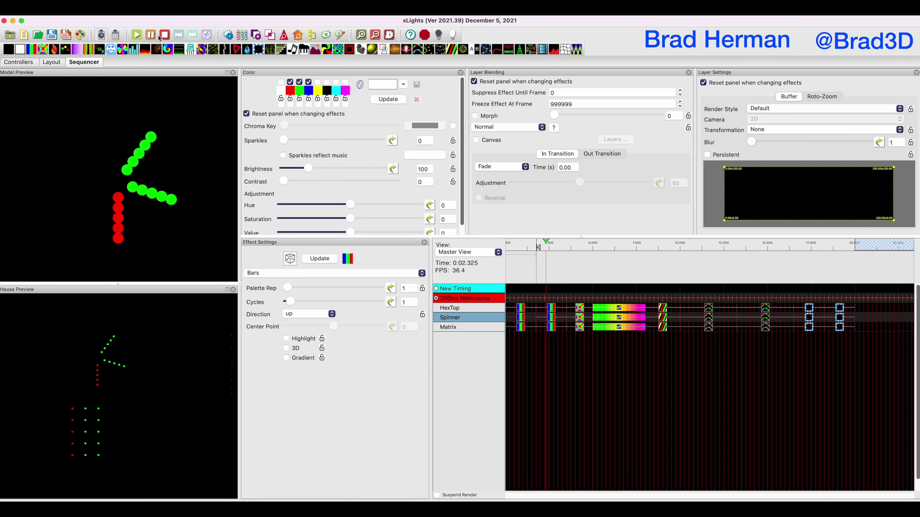
{"action": "left_click", "coordinate": [160, 37]}
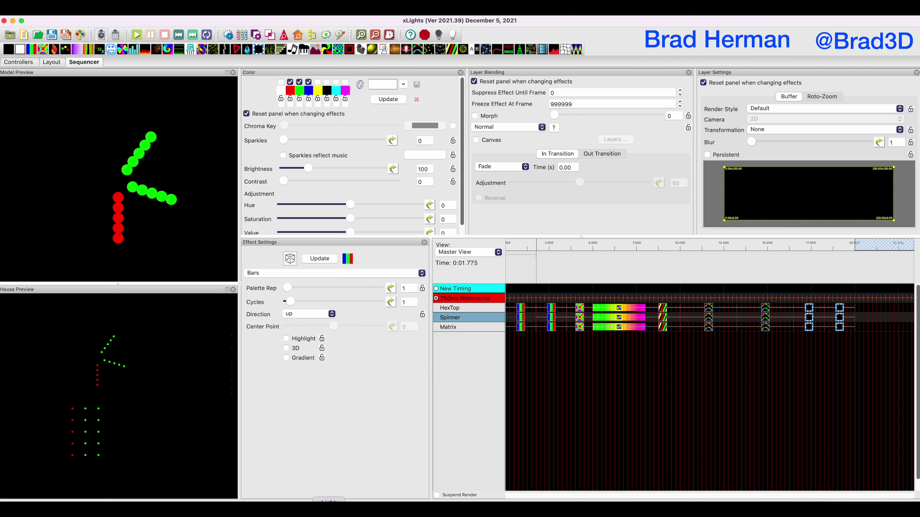
Switch to Fusion 360, turn the HermanSpinner model to its bottom view and capture a screenshot of the whole prop
{"action": "left_click", "coordinate": [351, 509]}
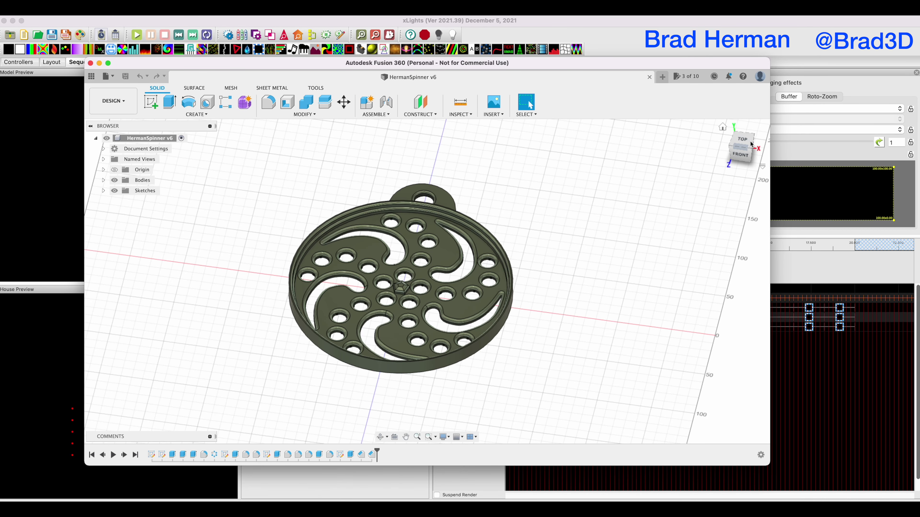
{"action": "left_click", "coordinate": [743, 141]}
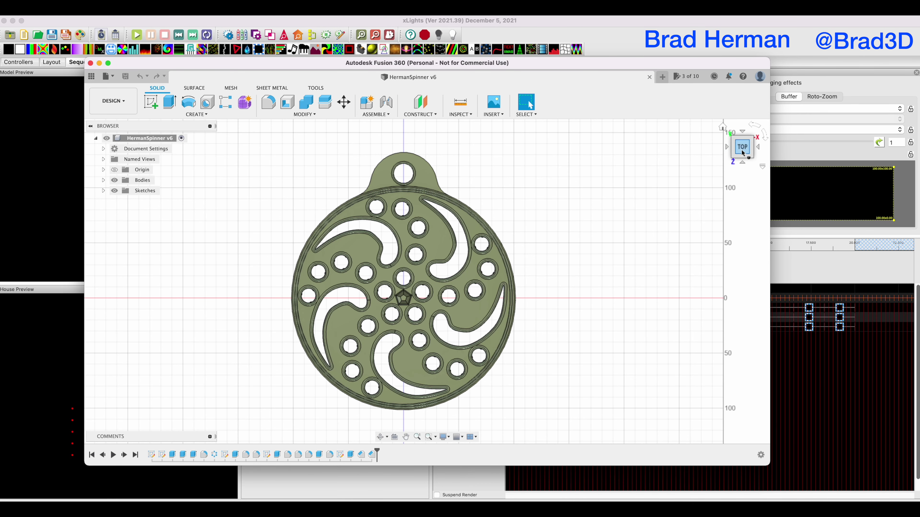
{"action": "left_click", "coordinate": [758, 149]}
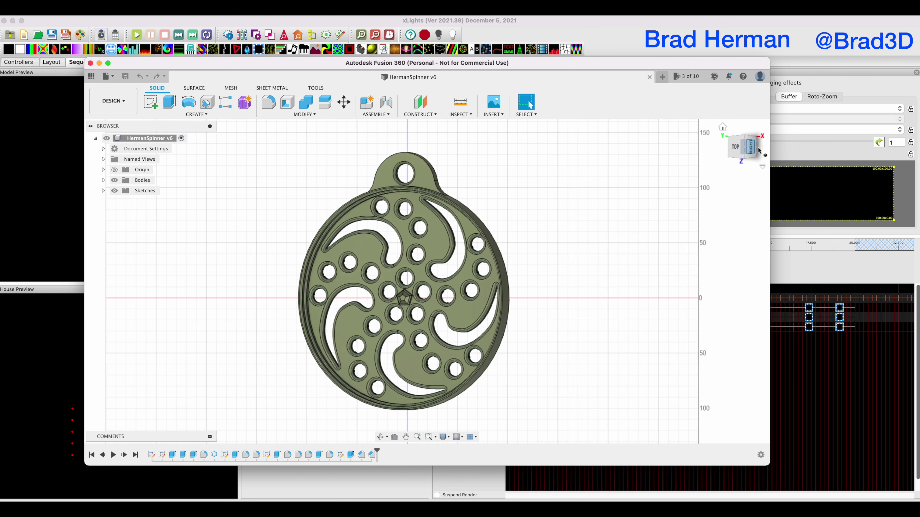
{"action": "left_click", "coordinate": [757, 147]}
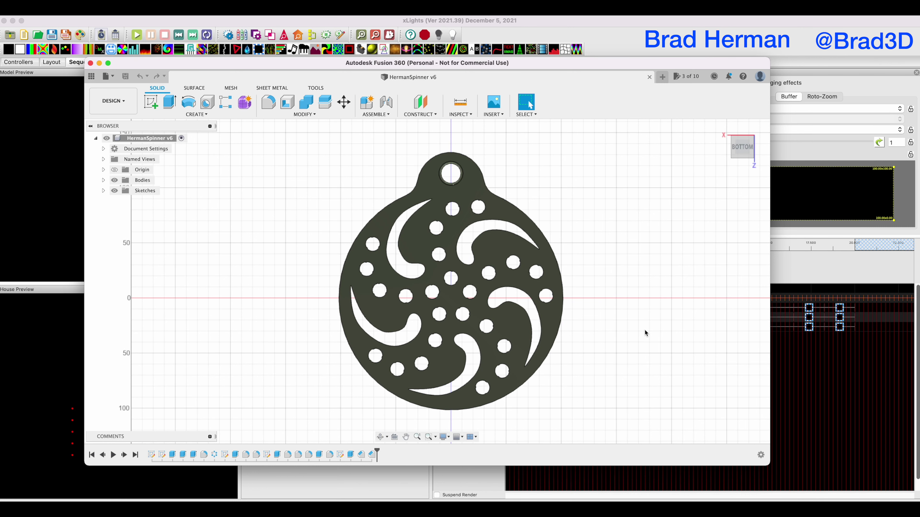
{"action": "left_click", "coordinate": [304, 129]}
{"action": "left_click_drag", "start_coordinate": [304, 130], "coordinate": [601, 426]}
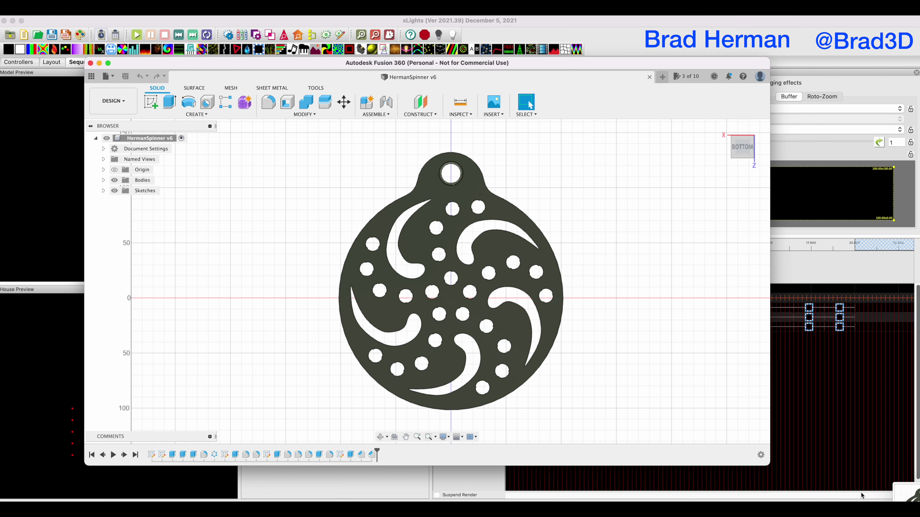
Switch to the LightShowHub custom model builder in the browser and load the spinner screenshot as the background image
{"action": "left_click", "coordinate": [634, 22]}
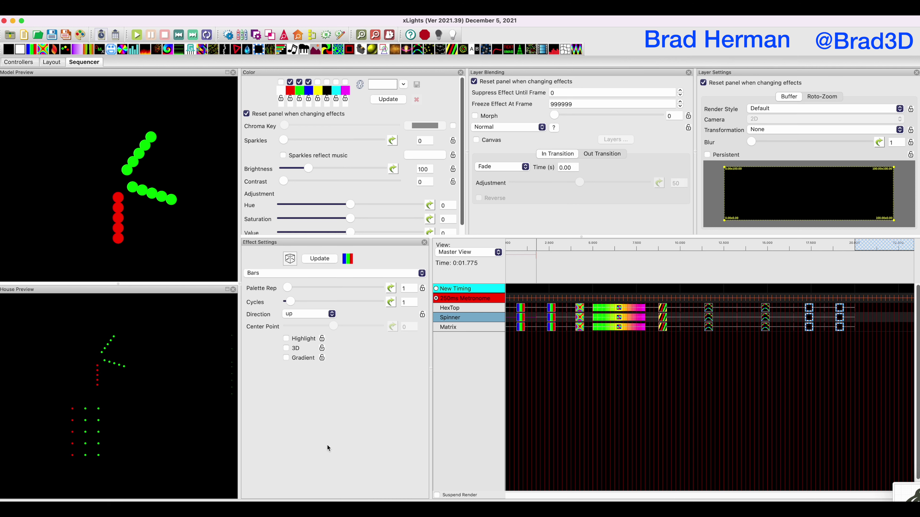
{"action": "left_click", "coordinate": [143, 501]}
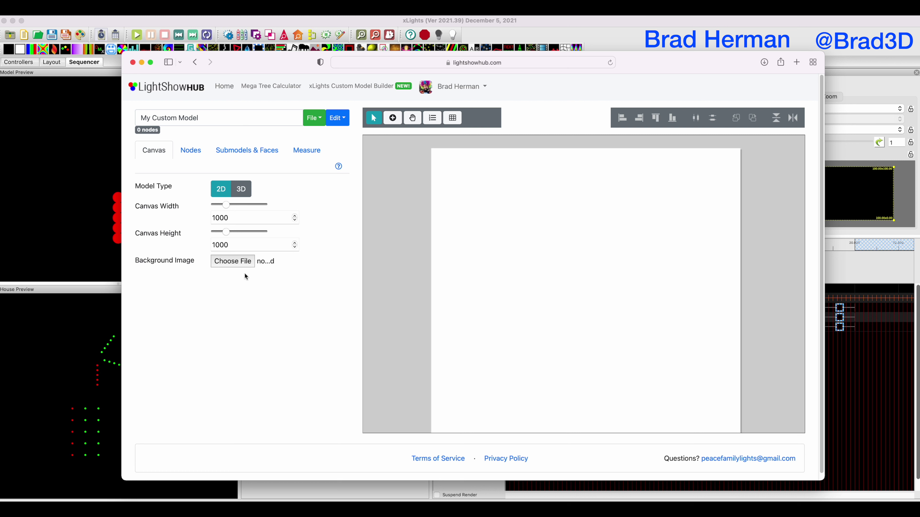
{"action": "left_click", "coordinate": [235, 264]}
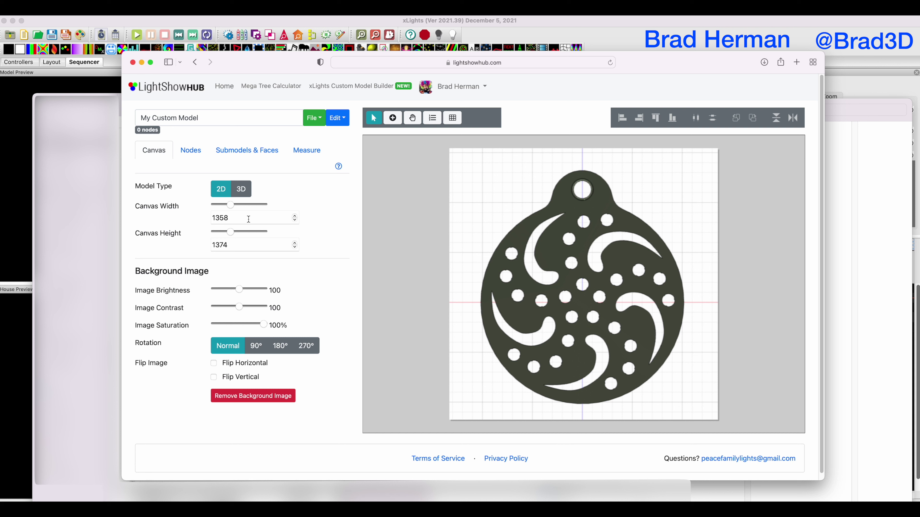
Set the model's canvas width and canvas height to 500 each
{"action": "left_click_drag", "start_coordinate": [230, 205], "coordinate": [231, 207]}
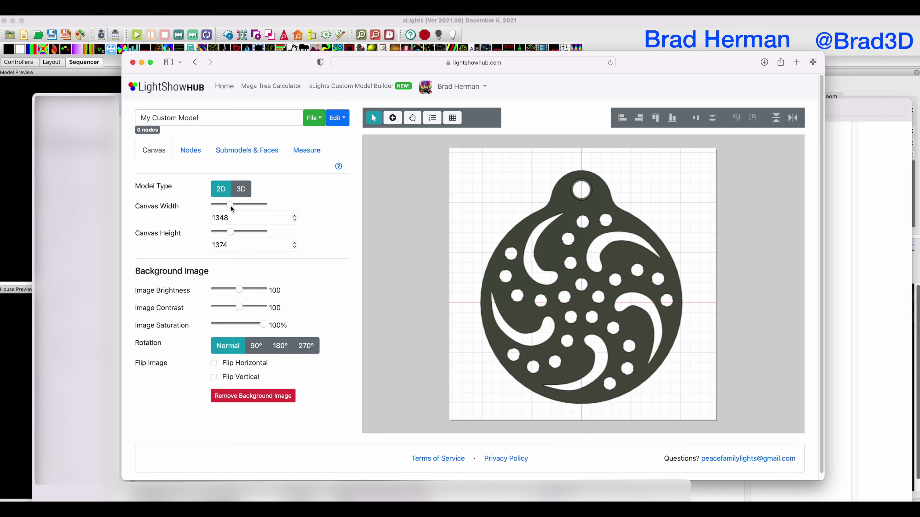
{"action": "left_click_drag", "start_coordinate": [231, 207], "coordinate": [229, 207]}
{"action": "double_click", "coordinate": [233, 214]}
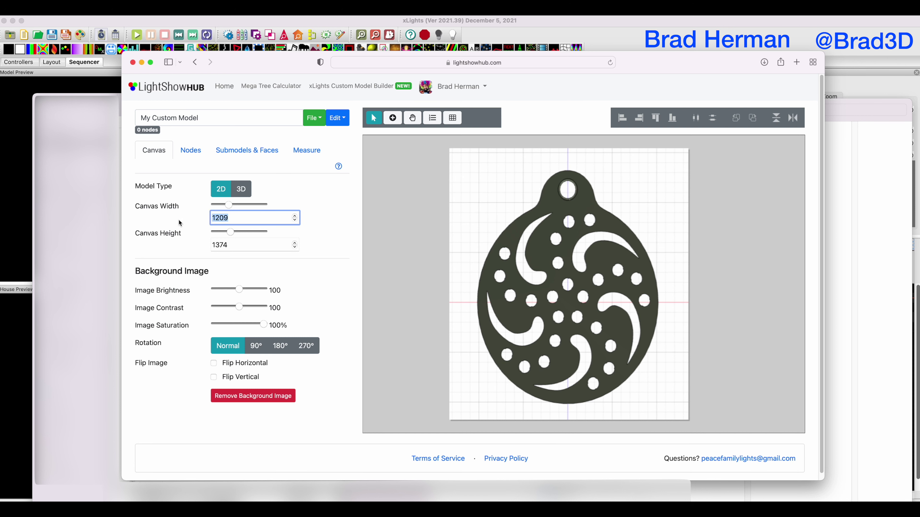
{"action": "type", "text": "500"}
{"action": "double_click", "coordinate": [236, 245]}
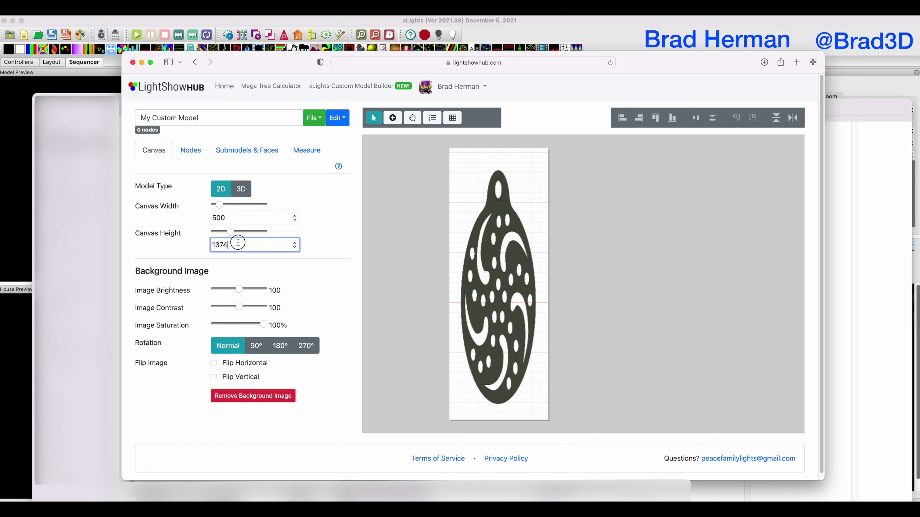
{"action": "type", "text": "500"}
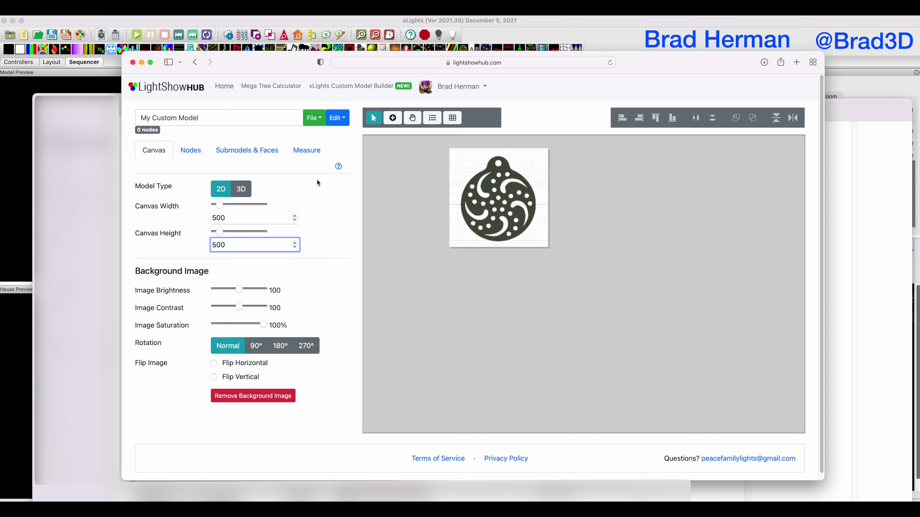
{"action": "left_click", "coordinate": [435, 201]}
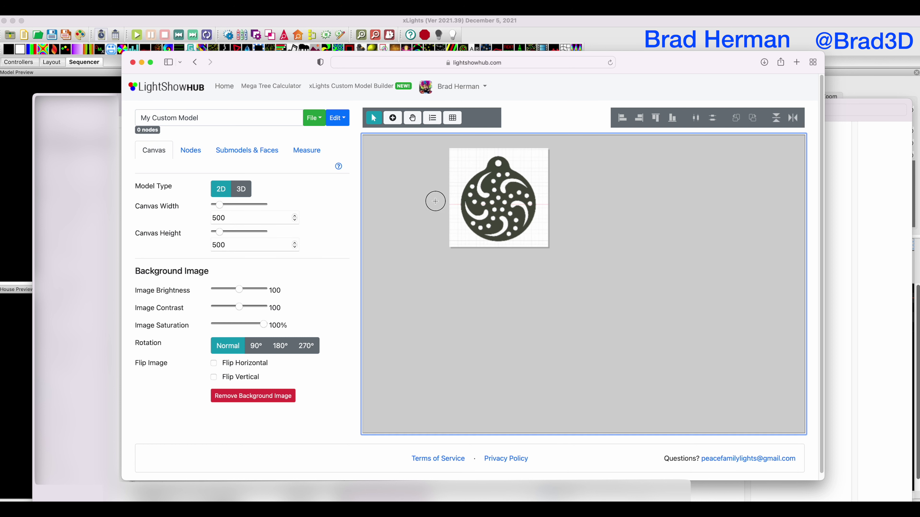
{"action": "scroll", "coordinate": [513, 219], "scroll_direction": "up", "scroll_amount": 5}
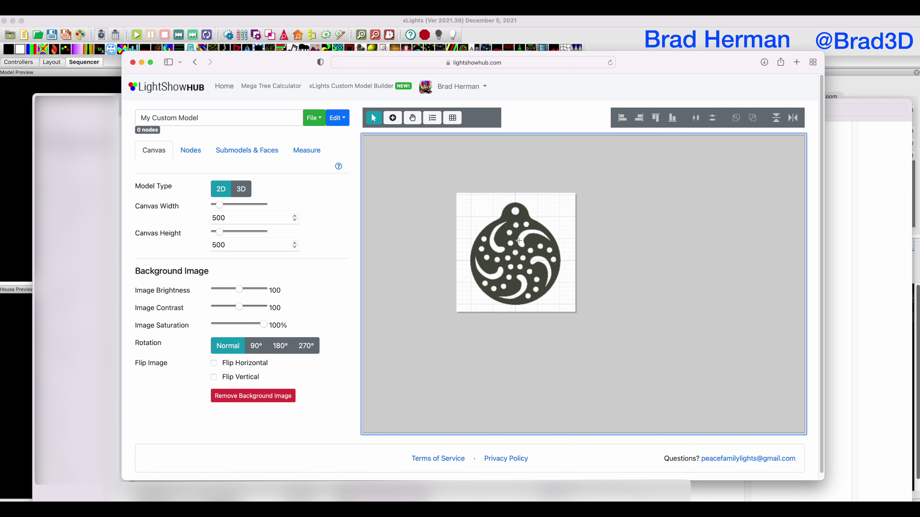
{"action": "scroll", "coordinate": [518, 240], "scroll_direction": "up", "scroll_amount": 15}
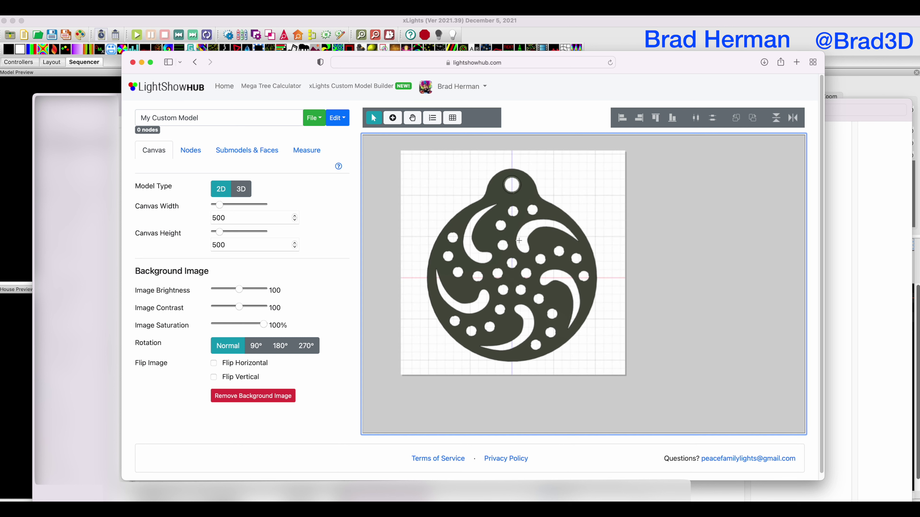
{"action": "scroll", "coordinate": [519, 241], "scroll_direction": "up", "scroll_amount": 5}
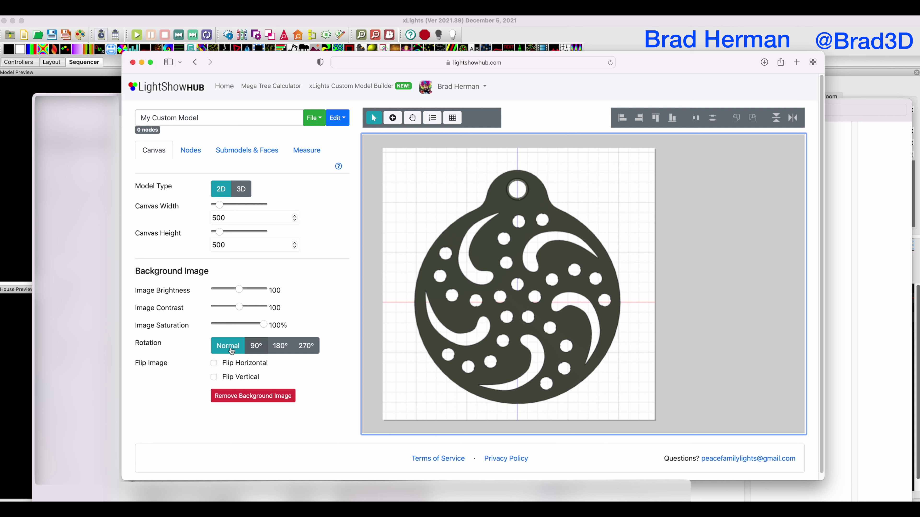
Try the horizontal flip on the background image, leave it off, and name the custom model HermanSpinner
{"action": "left_click", "coordinate": [215, 364]}
{"action": "left_click", "coordinate": [214, 363]}
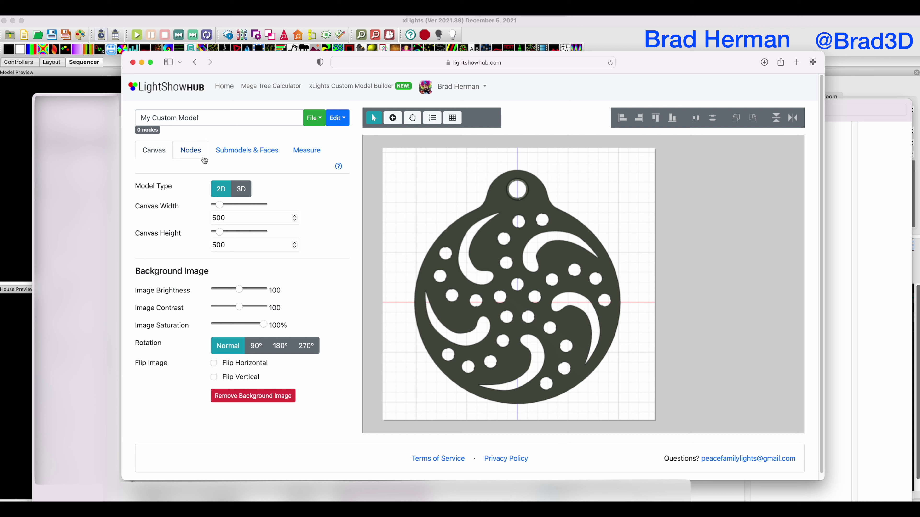
{"action": "triple_click", "coordinate": [188, 116]}
{"action": "type", "text": "HermanSpinner"}
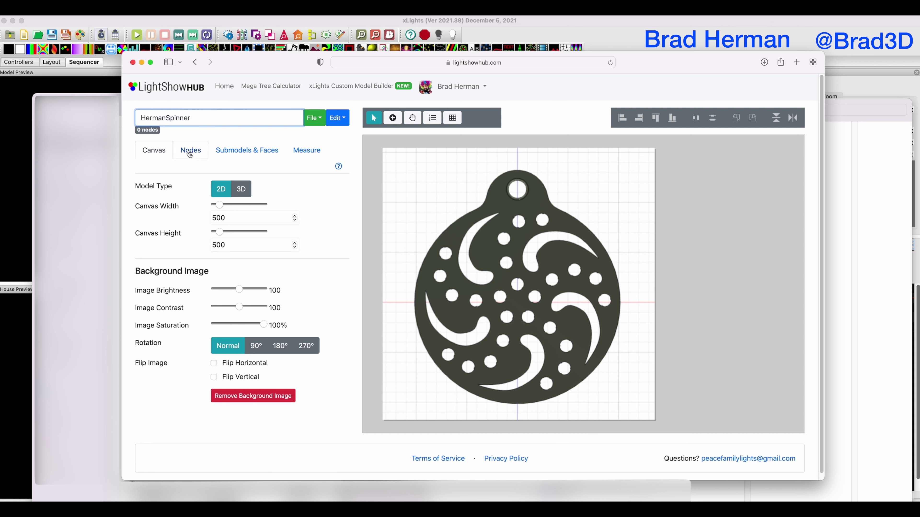
Add auto-numbered nodes 1 to 5 on the holes of the uppermost spinner arm, from the centre outward
{"action": "left_click", "coordinate": [201, 154]}
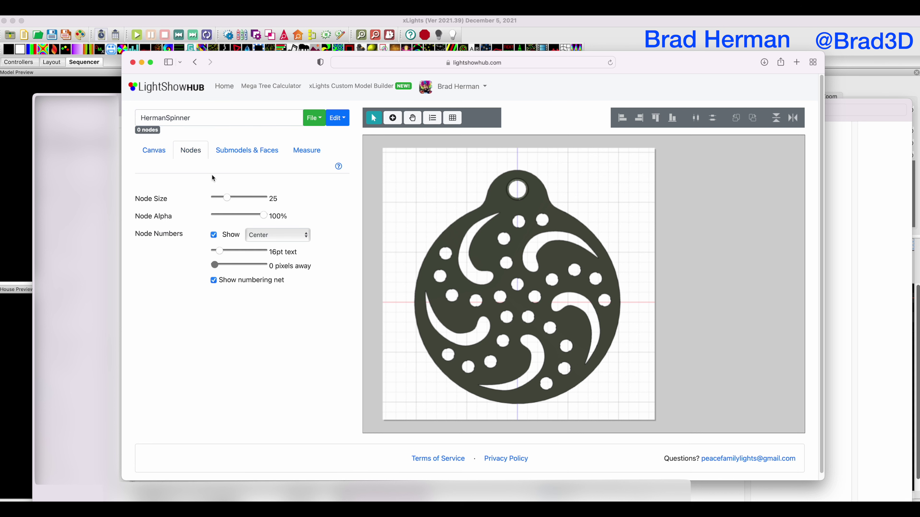
{"action": "left_click", "coordinate": [393, 118]}
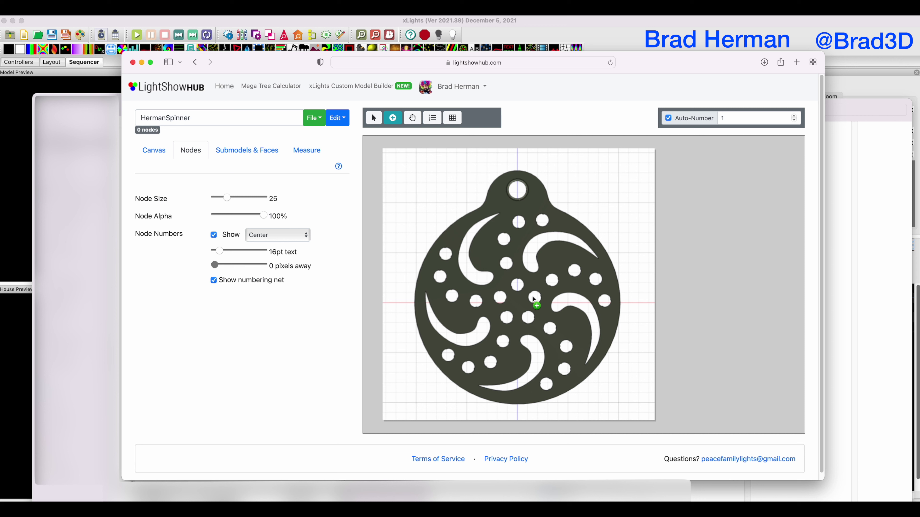
{"action": "left_click", "coordinate": [517, 286]}
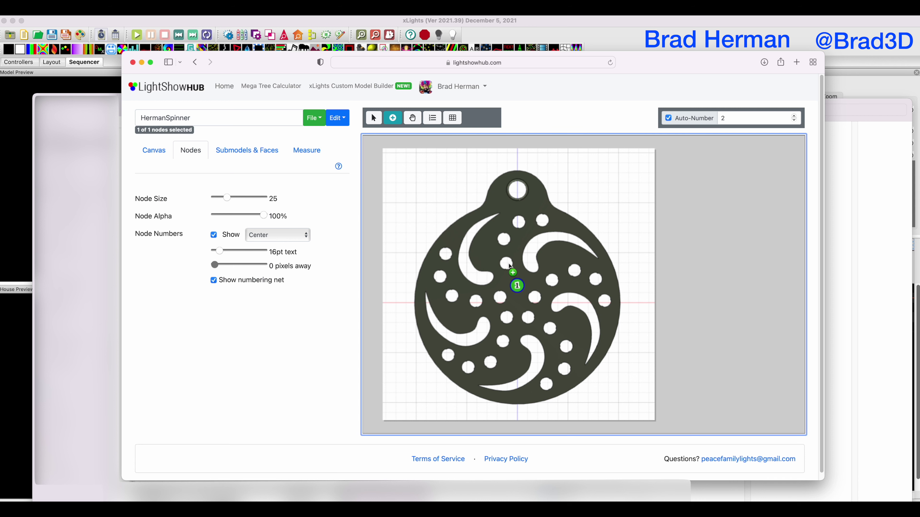
{"action": "left_click", "coordinate": [506, 264]}
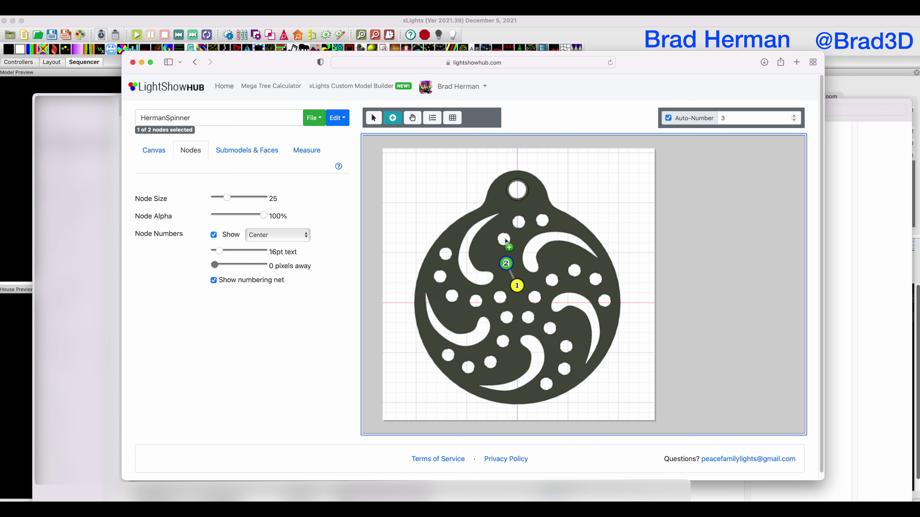
{"action": "left_click", "coordinate": [504, 239]}
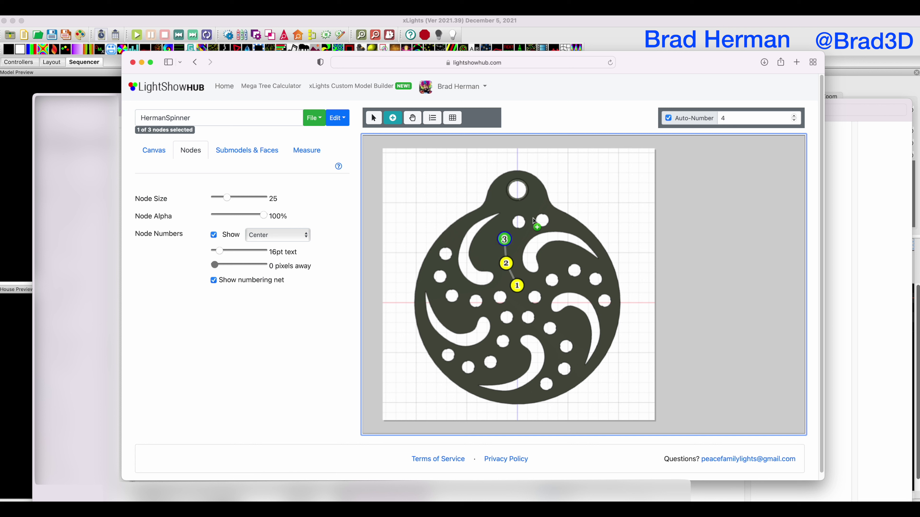
{"action": "left_click", "coordinate": [518, 223]}
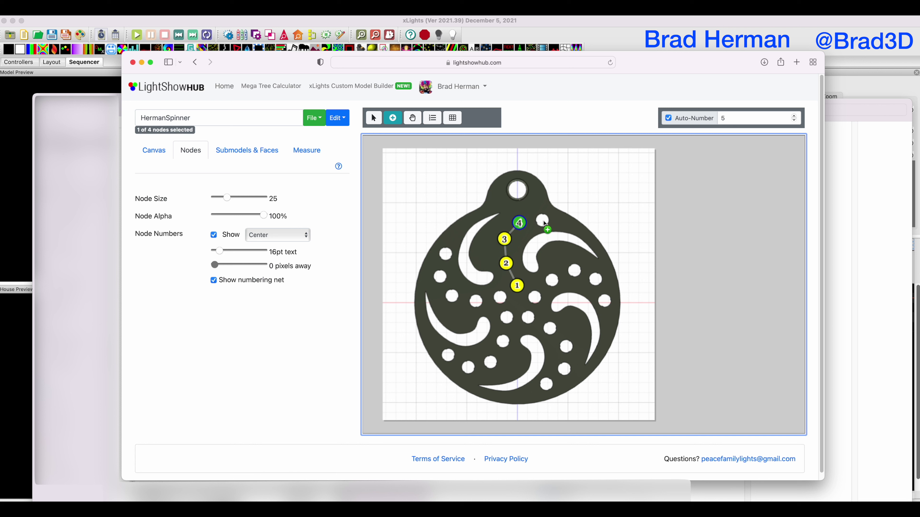
{"action": "left_click", "coordinate": [543, 222]}
Place a sixth node on the inner hole beside node 1, move it slightly off the hole and delete it
{"action": "left_click", "coordinate": [534, 297]}
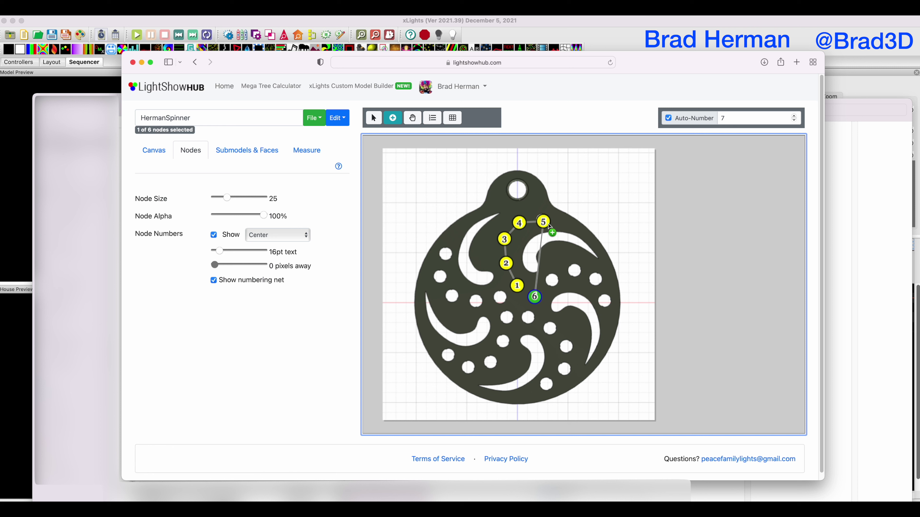
{"action": "left_click", "coordinate": [375, 118]}
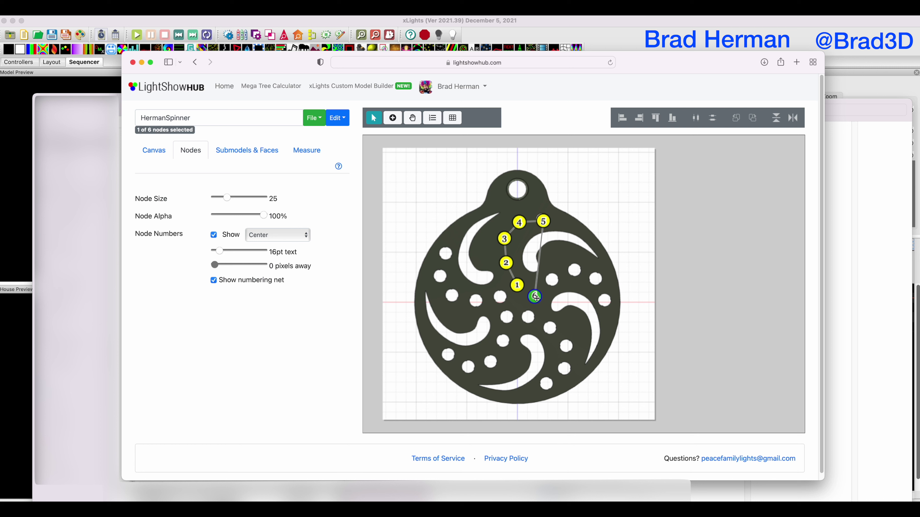
{"action": "left_click_drag", "start_coordinate": [536, 297], "coordinate": [547, 292]}
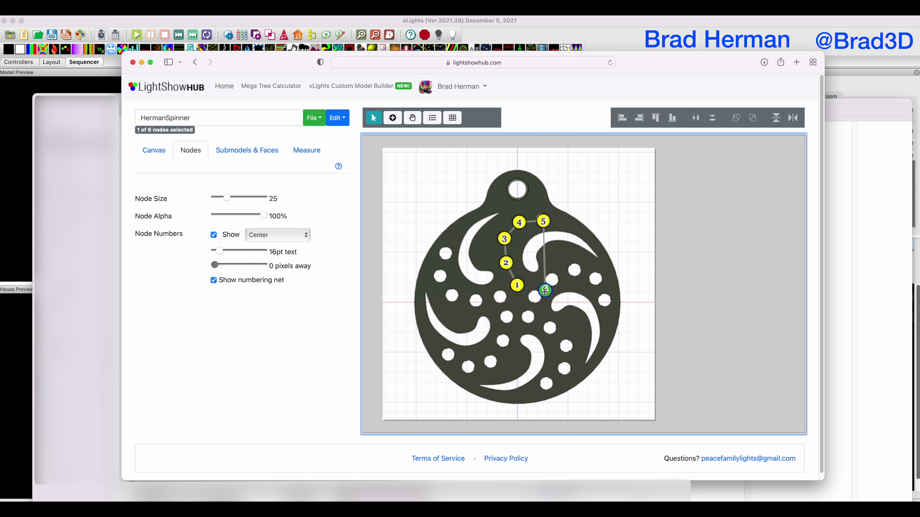
{"action": "key", "text": "Delete"}
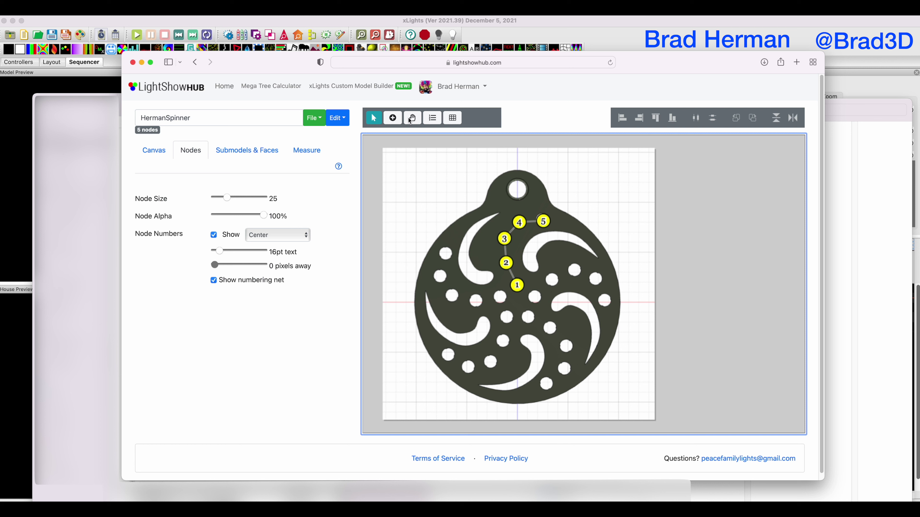
Select node 5 and adjust the node numbering tool's next number to 6
{"action": "left_click", "coordinate": [542, 221]}
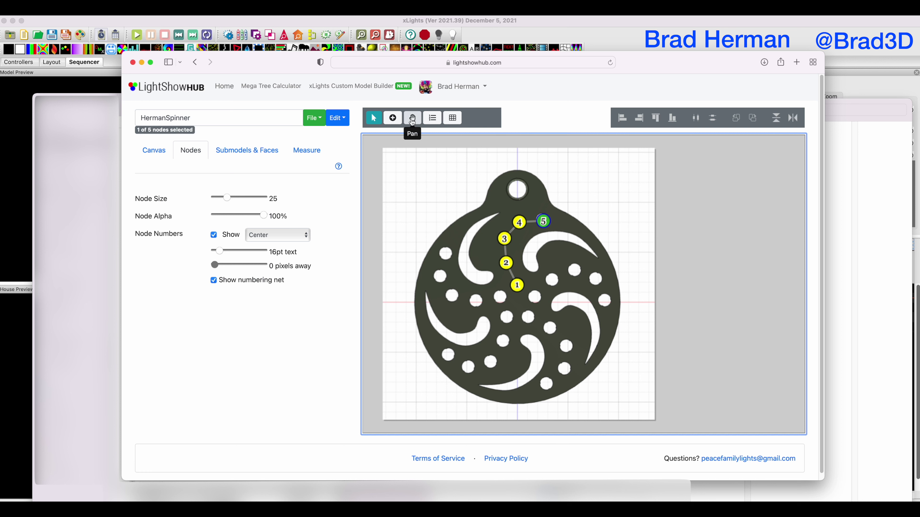
{"action": "left_click", "coordinate": [433, 119]}
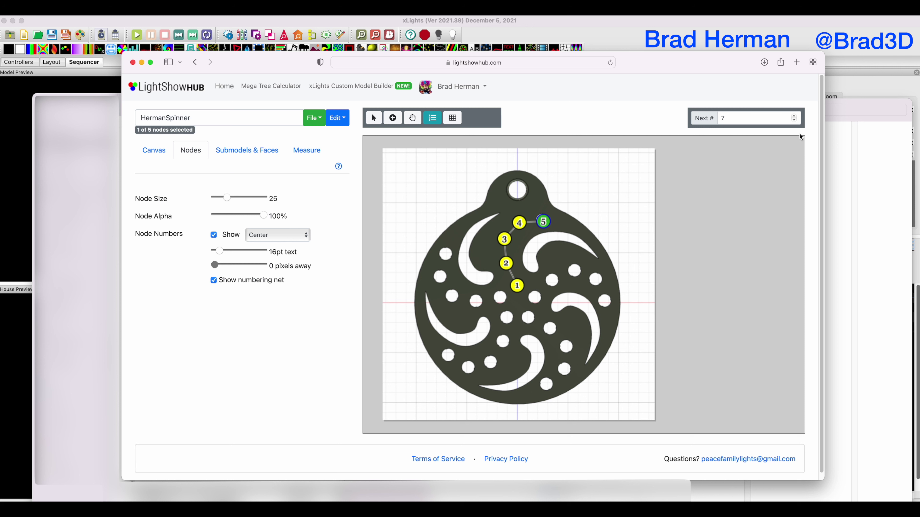
{"action": "left_click", "coordinate": [792, 121]}
{"action": "left_click", "coordinate": [794, 116]}
Refine the grid to a cell size of 7 px and return to the node numbering tool
{"action": "left_click", "coordinate": [454, 120]}
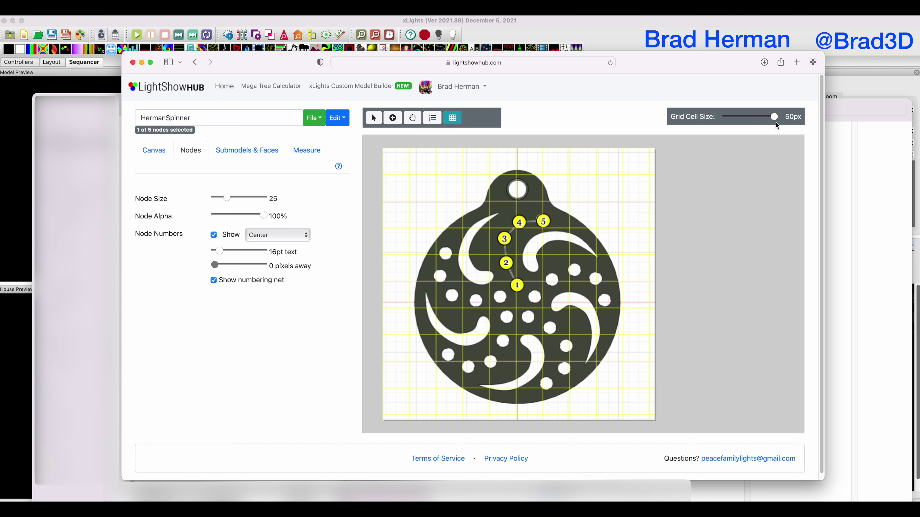
{"action": "left_click_drag", "start_coordinate": [776, 119], "coordinate": [737, 119]}
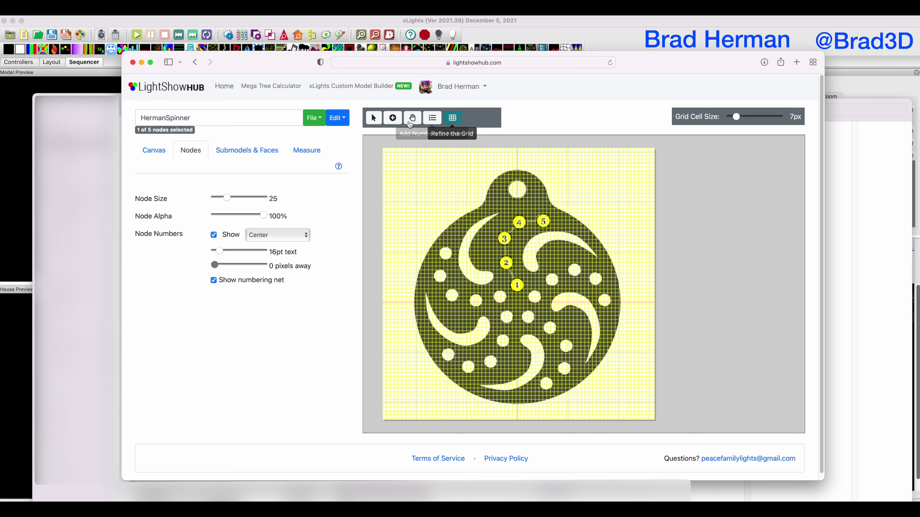
{"action": "left_click", "coordinate": [374, 119]}
{"action": "left_click", "coordinate": [432, 117]}
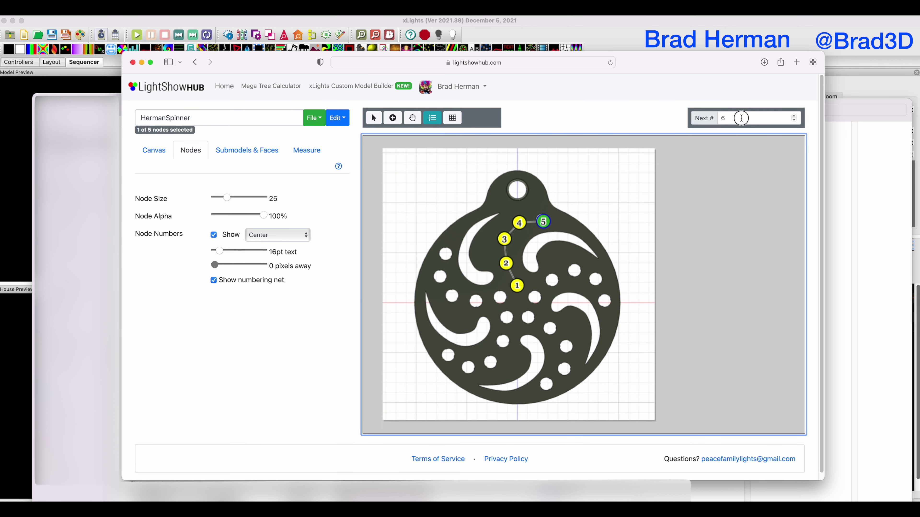